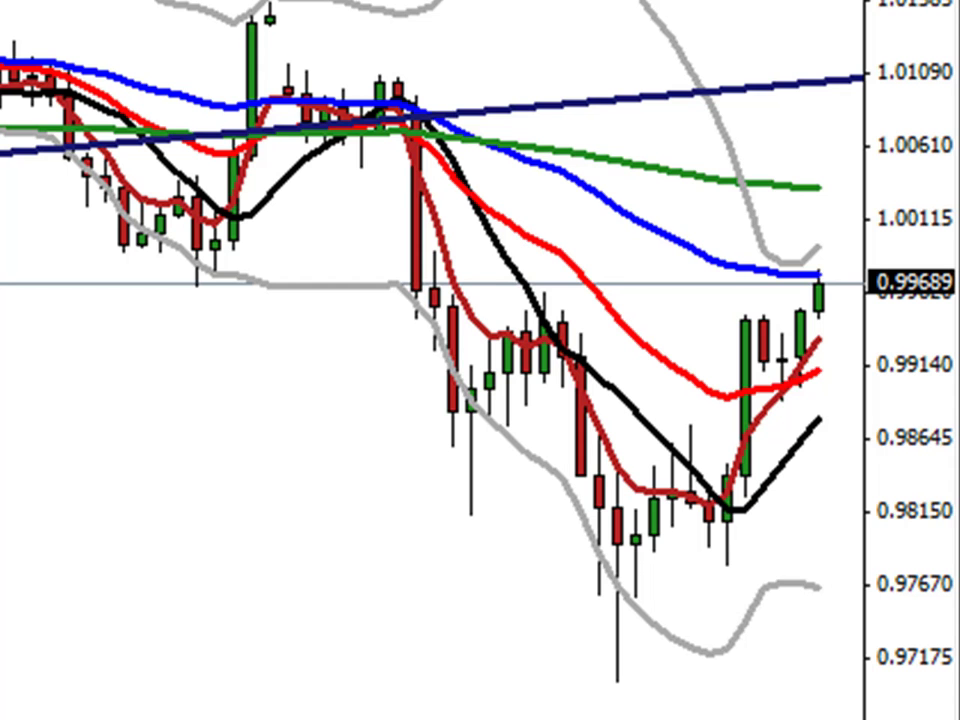
# Step: Mark the lowest wick, the higher low near 0.979 and the swing high near 0.987 with blue pen strokes
pyautogui.click(664, 525)
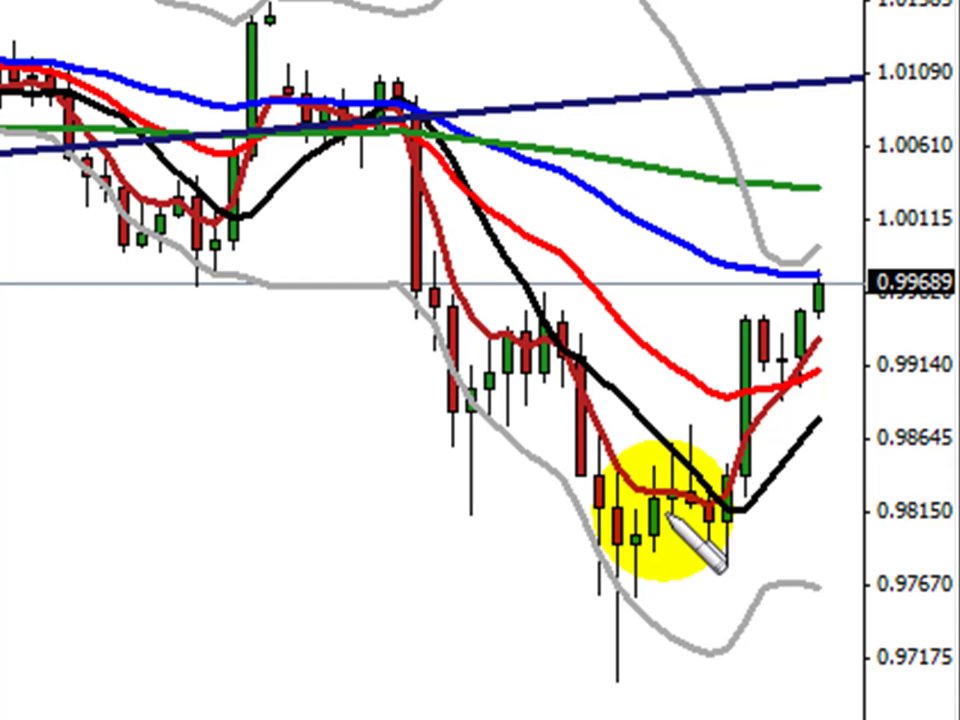
pyautogui.moveTo(645, 713); pyautogui.dragTo(604, 715)
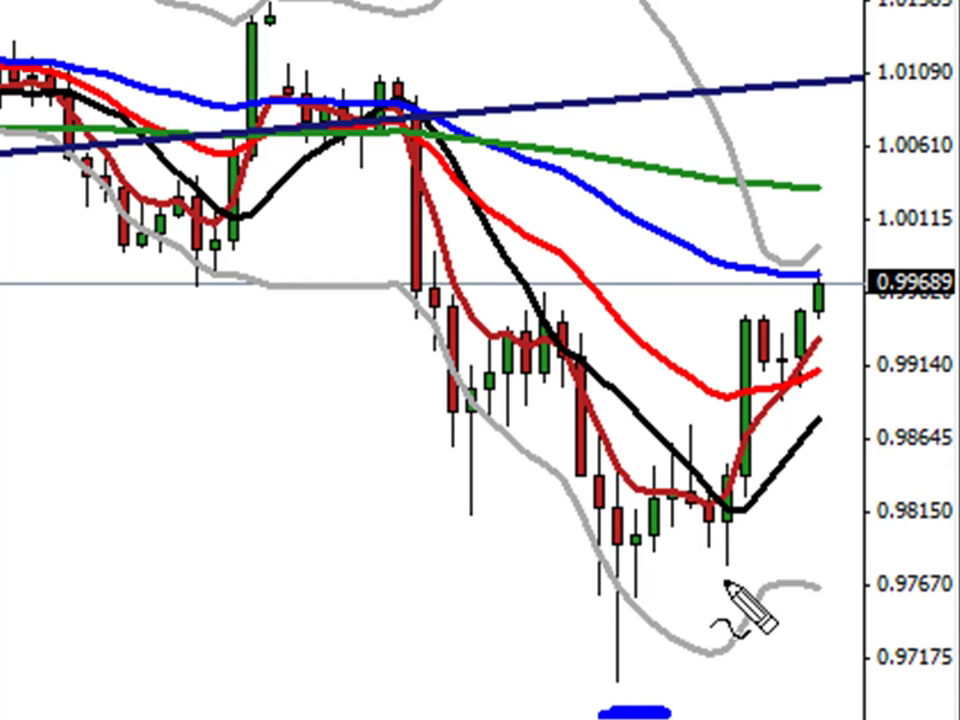
pyautogui.moveTo(728, 515)
pyautogui.mouseDown()
pyautogui.moveTo(780, 560)
pyautogui.moveTo(715, 512)
pyautogui.mouseUp()
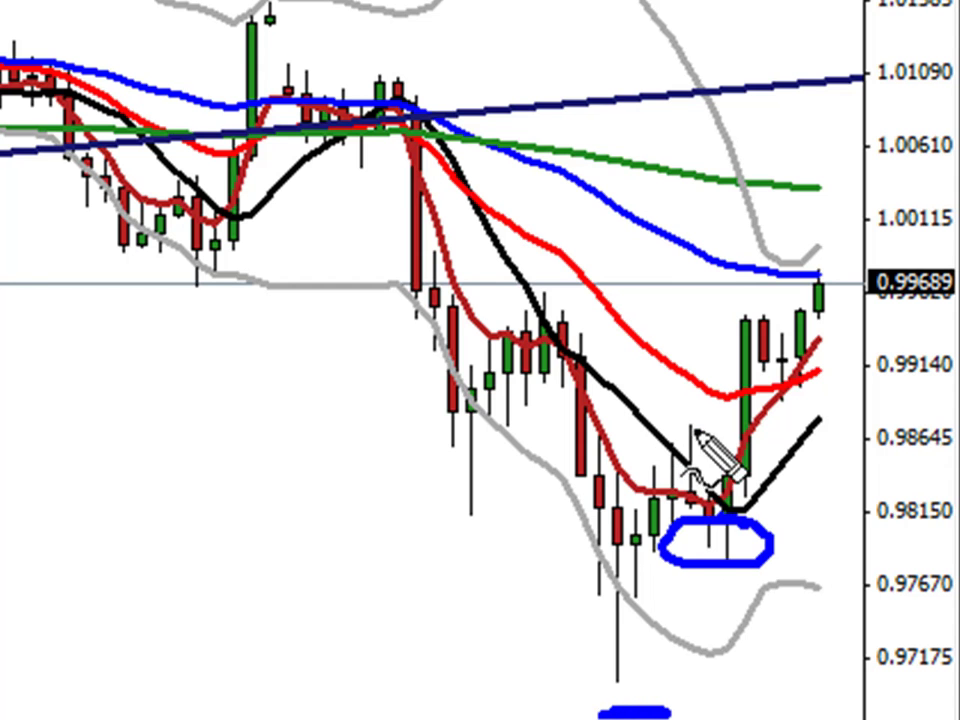
pyautogui.moveTo(650, 430); pyautogui.dragTo(714, 428)
# Step: Mark the latest highs near 0.998 and 0.994, sketch an upward arrow below the candles, and clear the annotations
pyautogui.moveTo(816, 273); pyautogui.dragTo(826, 269)
pyautogui.click(760, 317)
pyautogui.moveTo(812, 718)
pyautogui.mouseDown()
pyautogui.moveTo(884, 605)
pyautogui.moveTo(903, 698)
pyautogui.moveTo(786, 646)
pyautogui.moveTo(812, 634)
pyautogui.mouseUp()
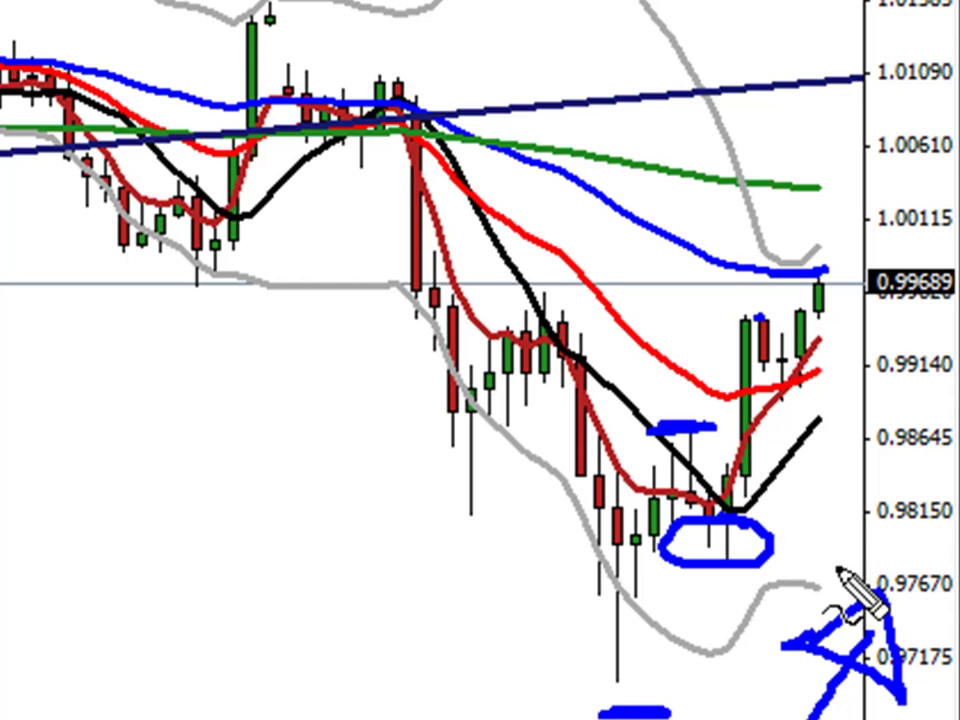
pyautogui.press('e')
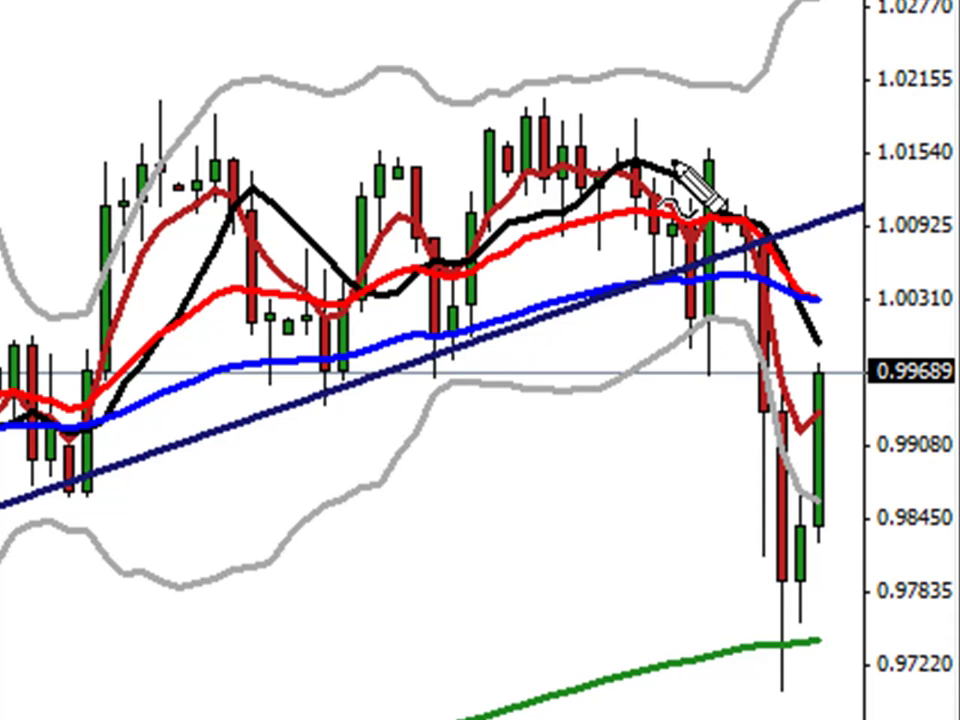
# Step: Mark the descending swing highs and lows with short pen strokes and sketch a projected rebound and drop from the latest low
pyautogui.moveTo(655, 158); pyautogui.dragTo(750, 158)
pyautogui.moveTo(735, 362); pyautogui.dragTo(657, 362)
pyautogui.moveTo(763, 665); pyautogui.dragTo(820, 665)
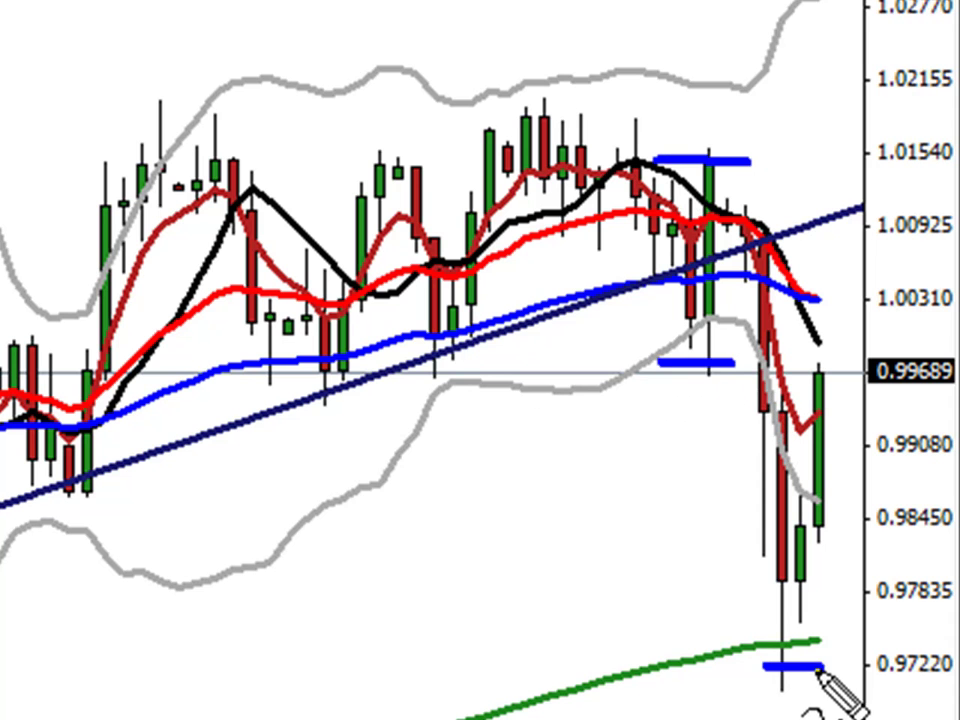
pyautogui.moveTo(533, 103); pyautogui.dragTo(645, 109)
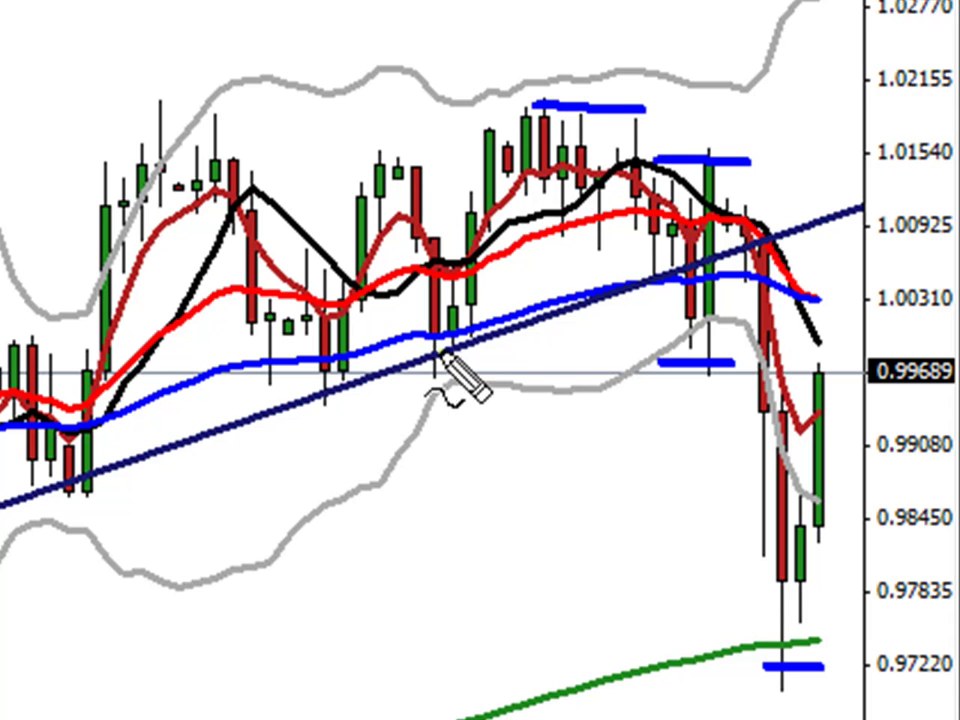
pyautogui.moveTo(430, 350); pyautogui.dragTo(535, 350)
pyautogui.moveTo(778, 650)
pyautogui.mouseDown()
pyautogui.moveTo(838, 350)
pyautogui.moveTo(857, 386)
pyautogui.moveTo(860, 468)
pyautogui.moveTo(891, 420)
pyautogui.moveTo(891, 399)
pyautogui.moveTo(906, 718)
pyautogui.mouseUp()
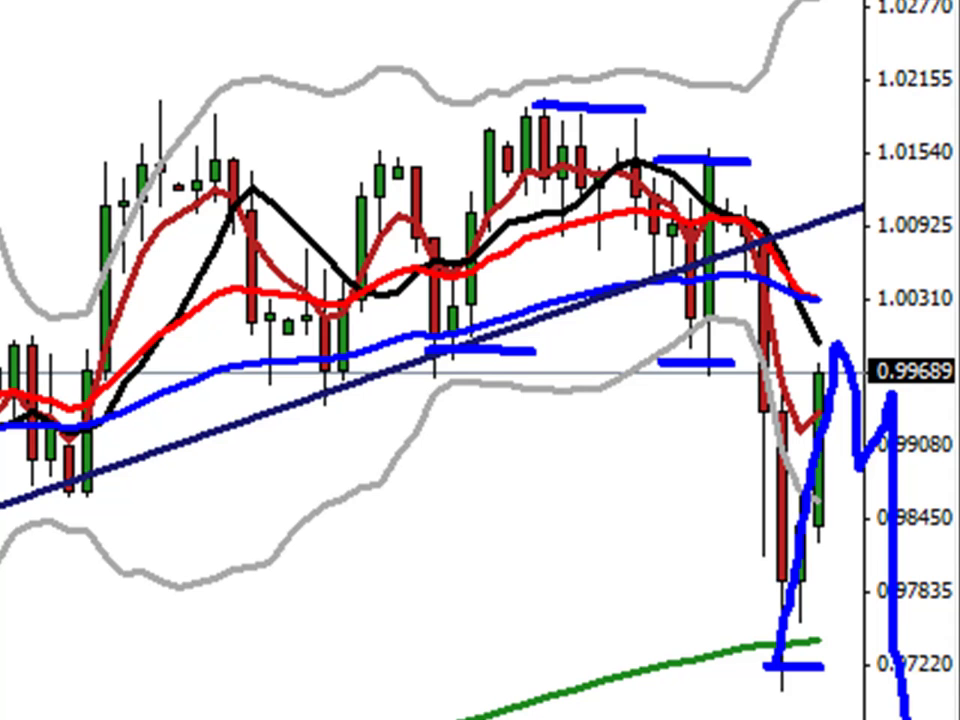
pyautogui.press('Escape')
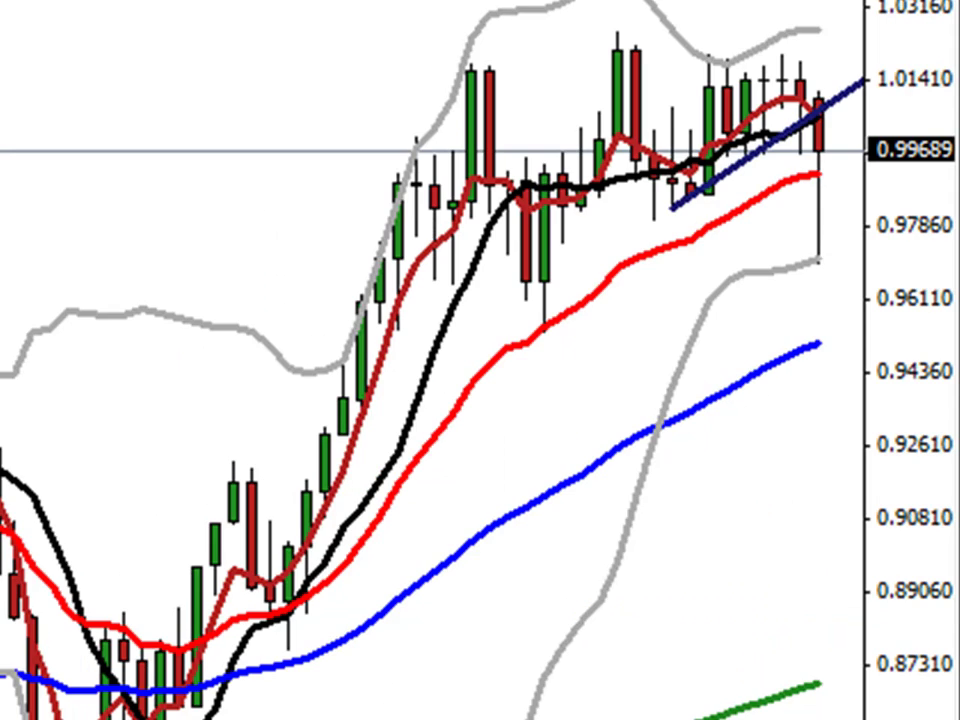
# Step: Highlight the area beside the last candle from about 0.995 to 0.979 and the old resistance band at about 0.942 to 0.953
pyautogui.moveTo(821, 253)
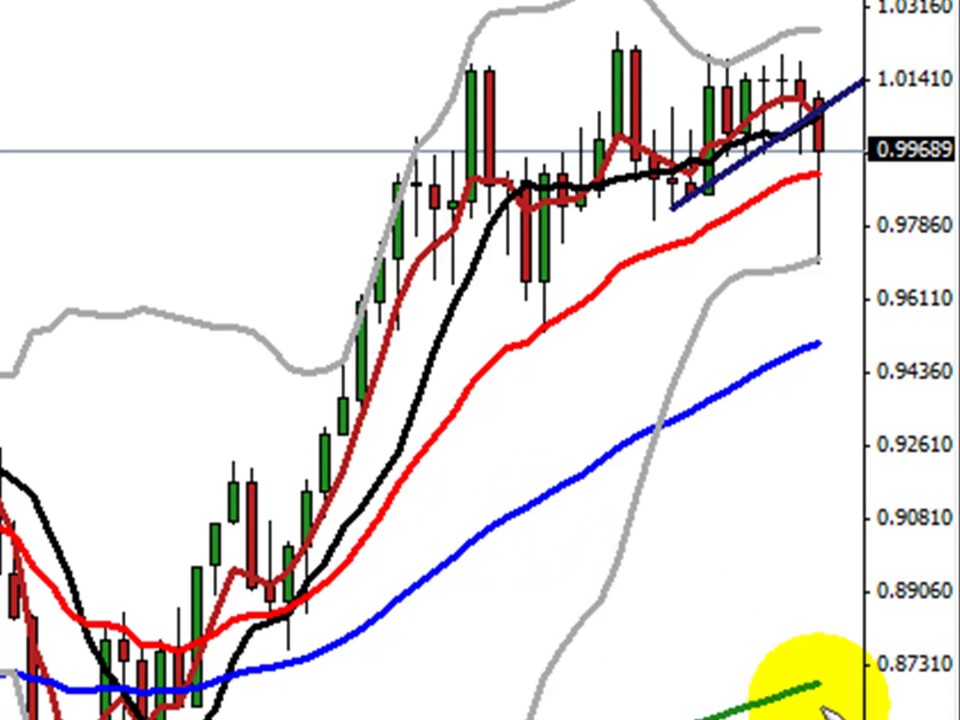
pyautogui.rightClick(670, 640)
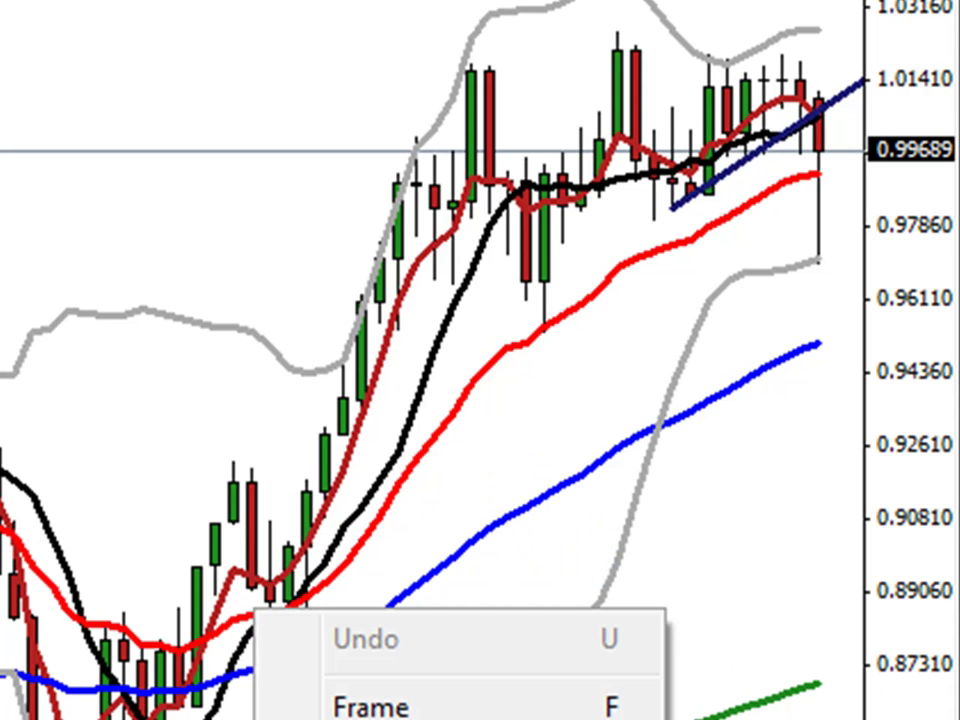
pyautogui.click(540, 716)
pyautogui.moveTo(834, 177)
pyautogui.mouseDown()
pyautogui.moveTo(834, 205)
pyautogui.moveTo(829, 188)
pyautogui.mouseUp()
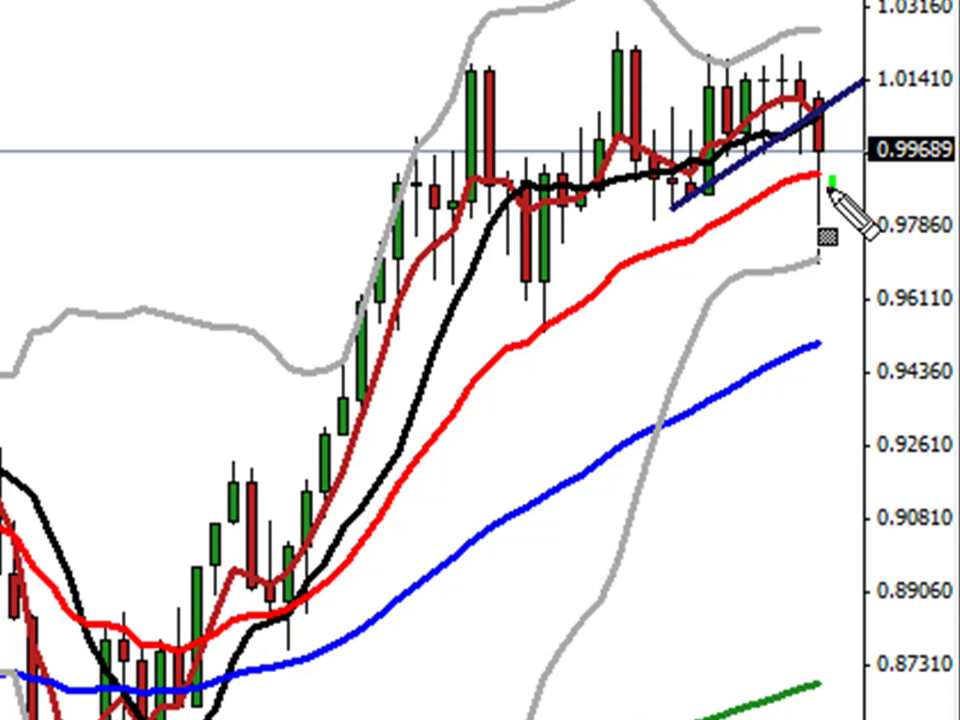
pyautogui.moveTo(830, 157); pyautogui.dragTo(843, 221)
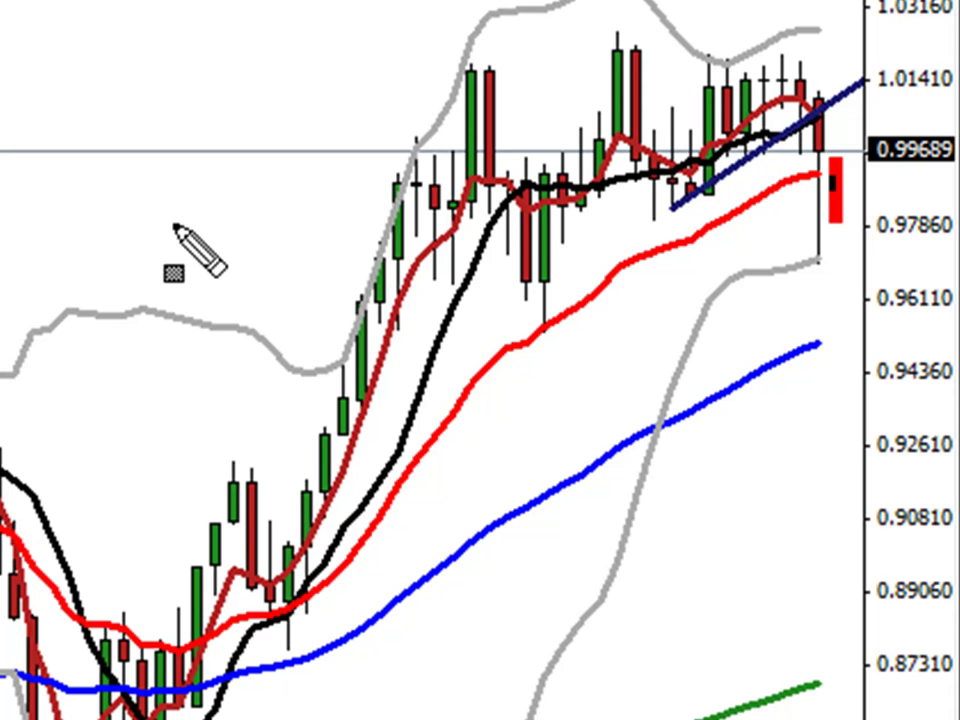
pyautogui.moveTo(0, 376)
pyautogui.mouseDown()
pyautogui.moveTo(274, 424)
pyautogui.moveTo(765, 403)
pyautogui.moveTo(924, 349)
pyautogui.moveTo(939, 332)
pyautogui.mouseUp()
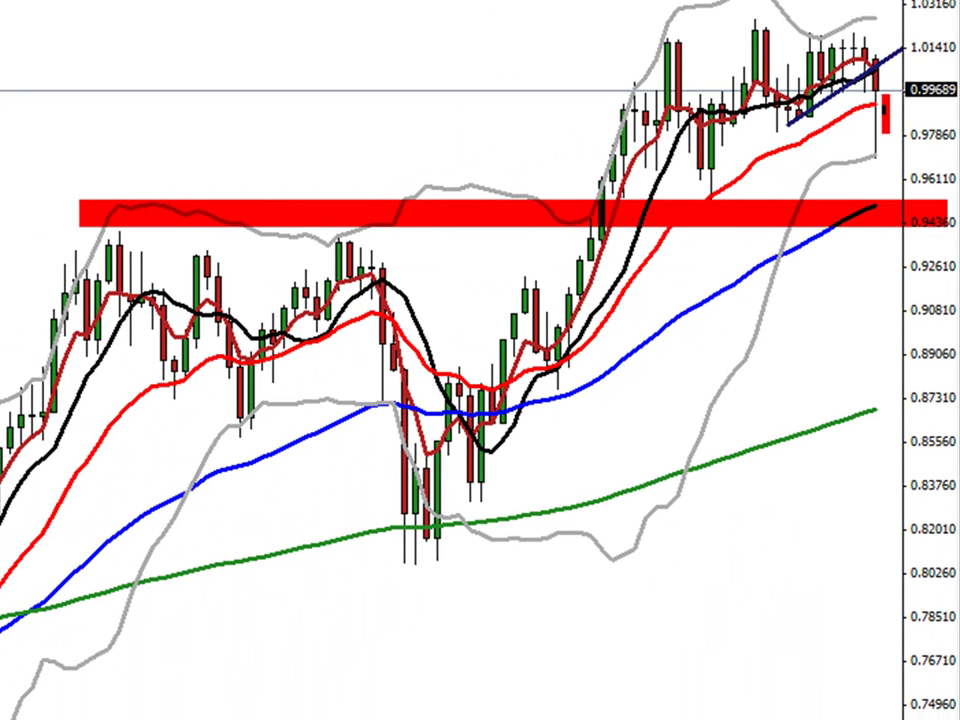
pyautogui.press('Escape')
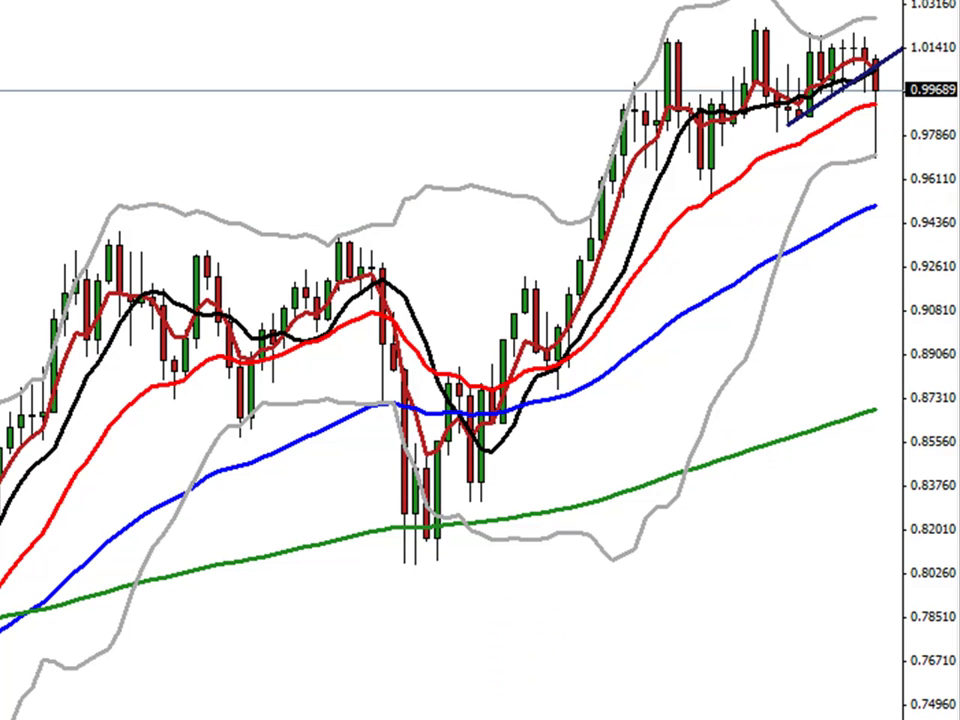
# Step: Outline the triangle over the recent candles with a rising support line and a nearly flat resistance line
pyautogui.rightClick(315, 187)
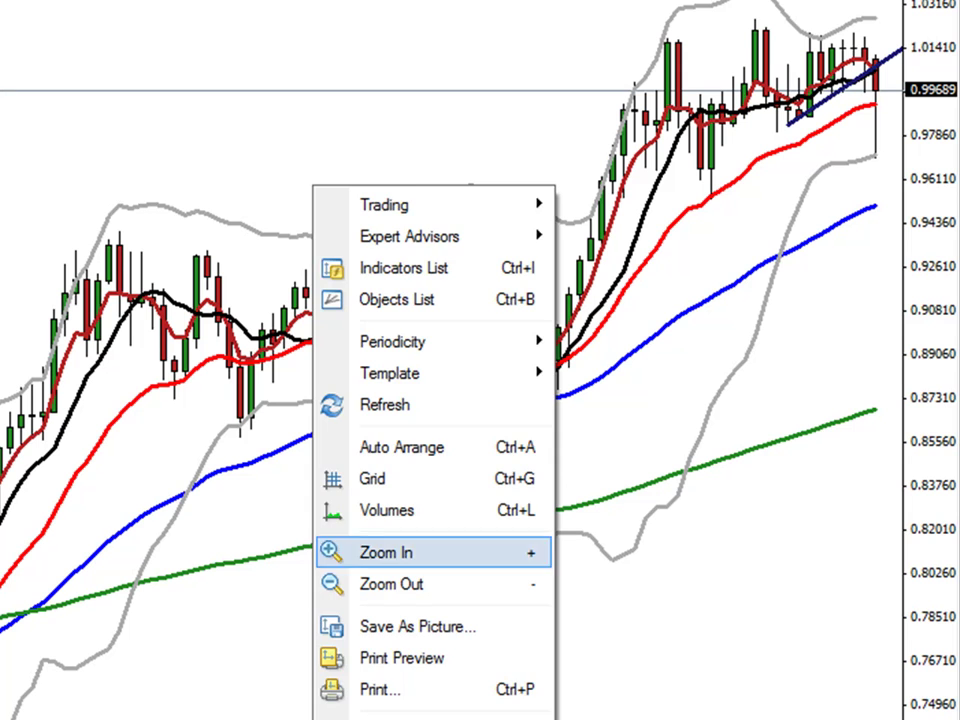
pyautogui.press('Escape')
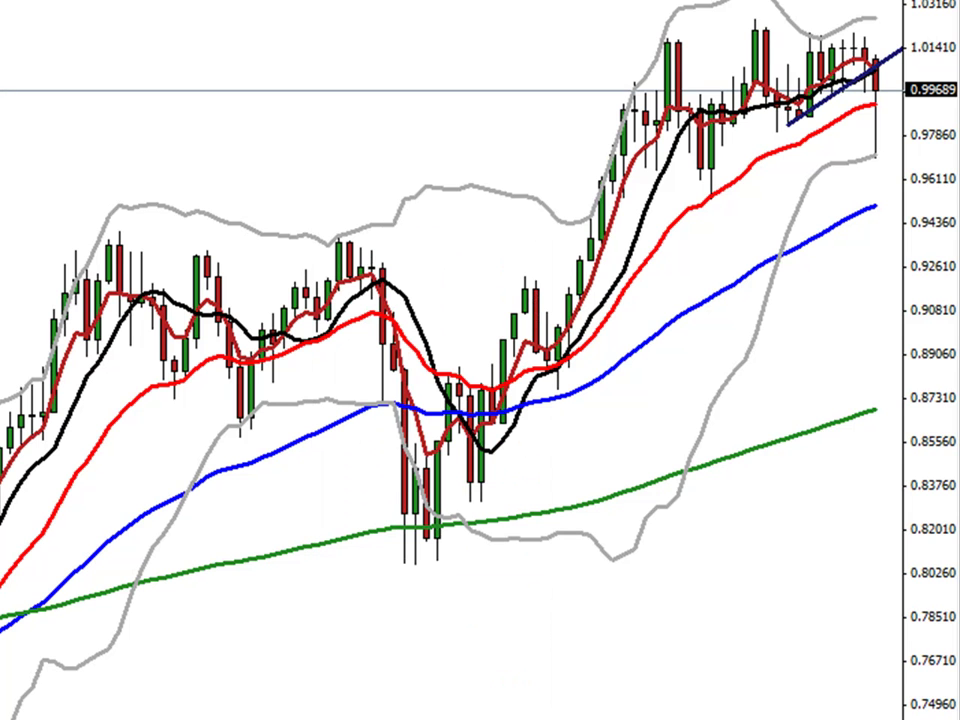
pyautogui.moveTo(696, 194)
pyautogui.mouseDown()
pyautogui.moveTo(921, 95)
pyautogui.moveTo(954, 41)
pyautogui.mouseUp()
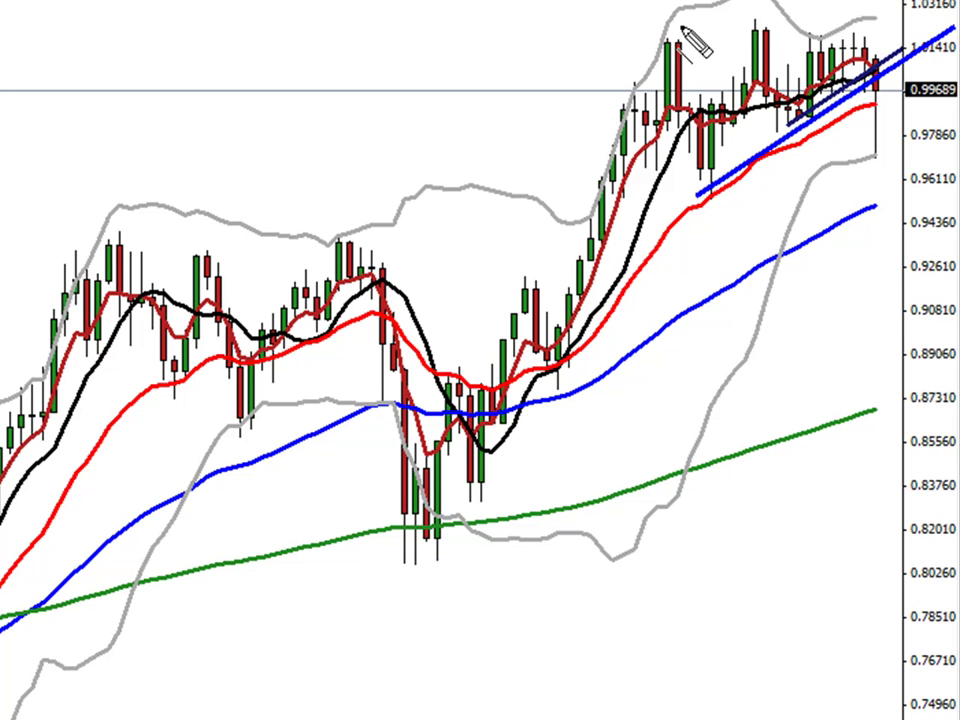
pyautogui.moveTo(655, 27); pyautogui.dragTo(918, 37)
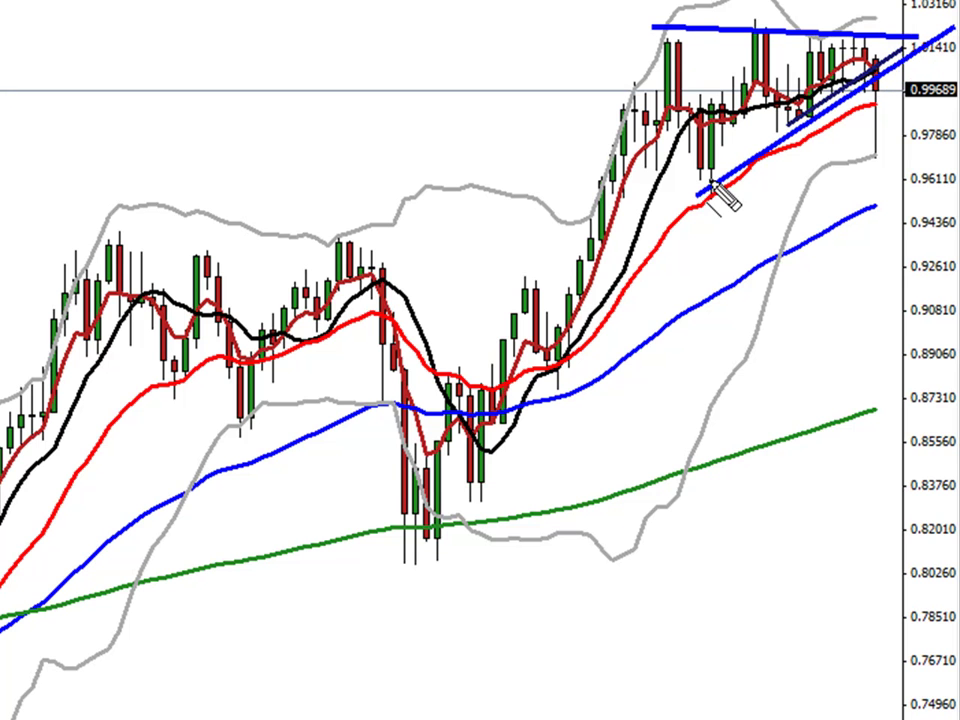
# Step: Draw the triangle's height, project it down from the breakout candle to about 0.953, and add a rising target line there
pyautogui.moveTo(710, 178)
pyautogui.mouseDown()
pyautogui.moveTo(735, 36)
pyautogui.moveTo(716, 30)
pyautogui.mouseUp()
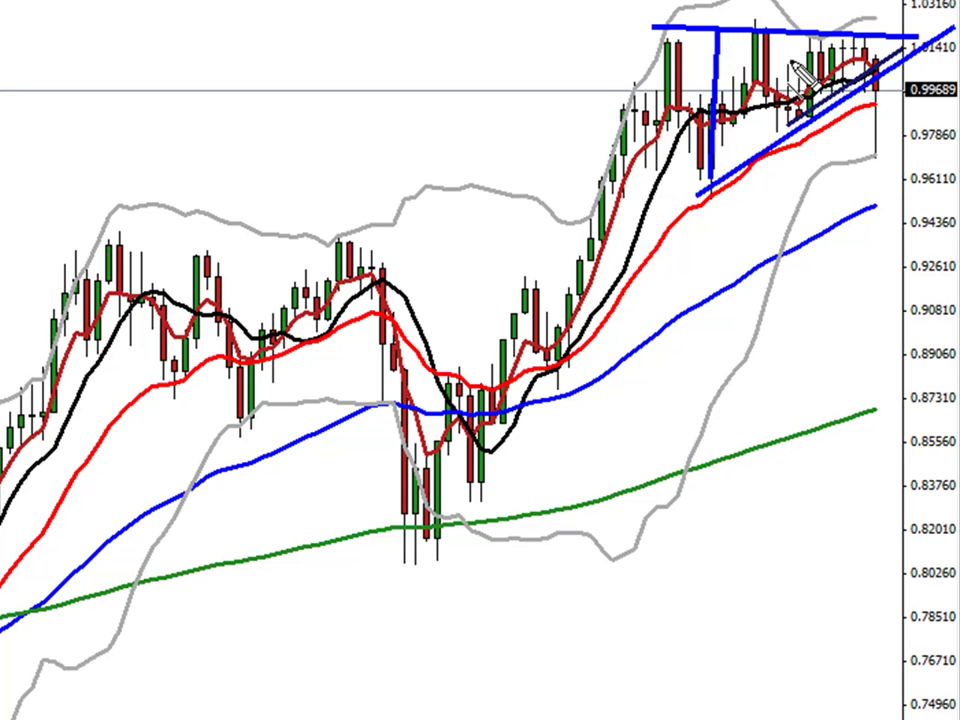
pyautogui.moveTo(879, 66); pyautogui.dragTo(879, 200)
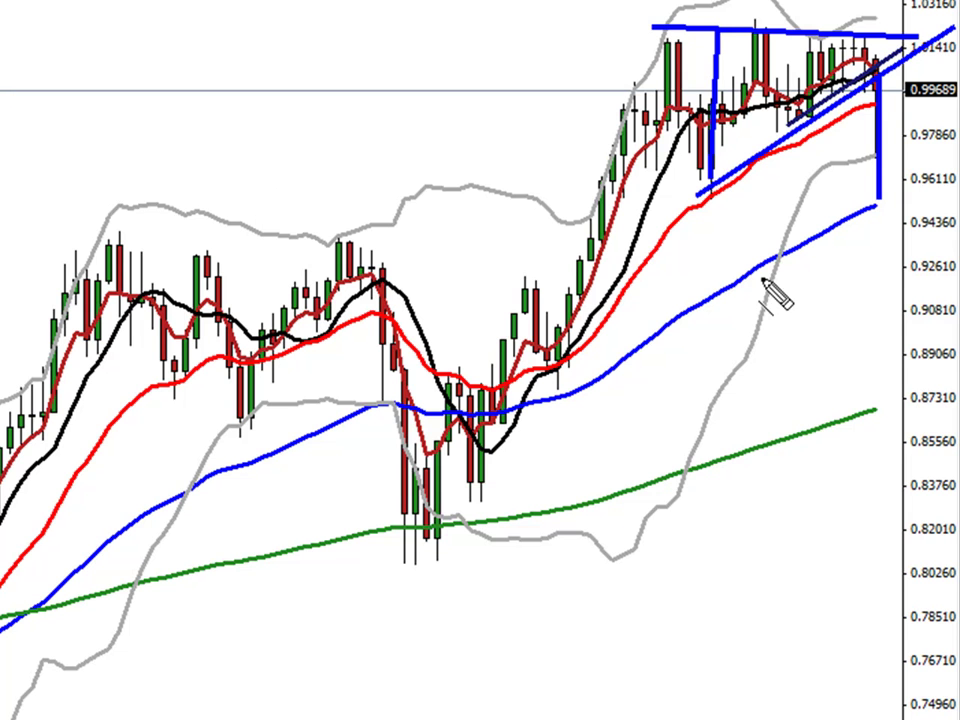
pyautogui.moveTo(846, 221); pyautogui.dragTo(914, 177)
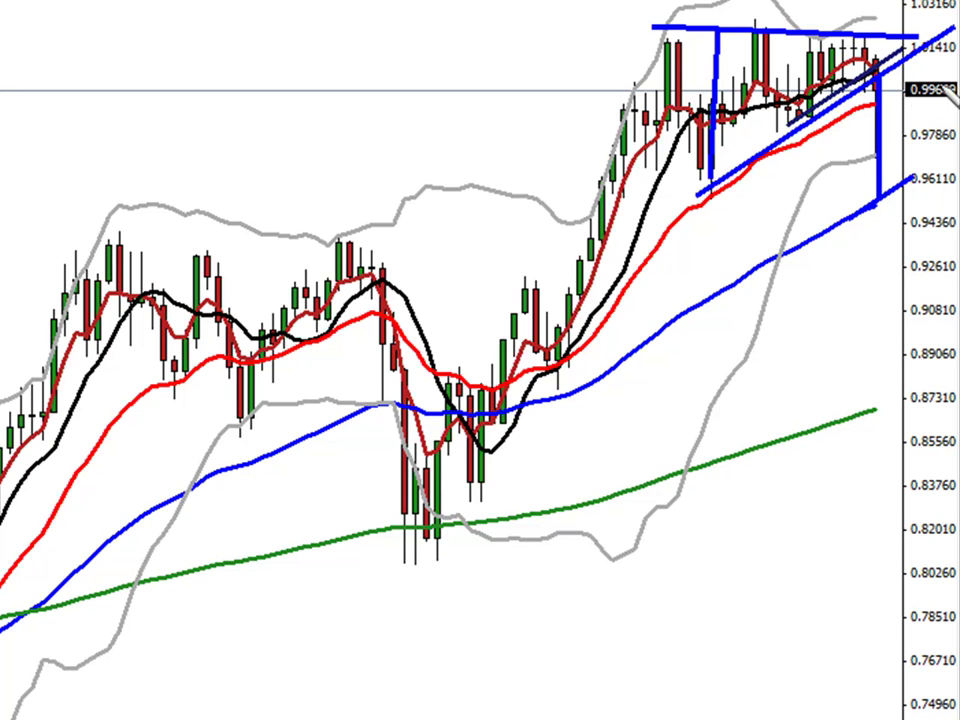
pyautogui.rightClick(314, 187)
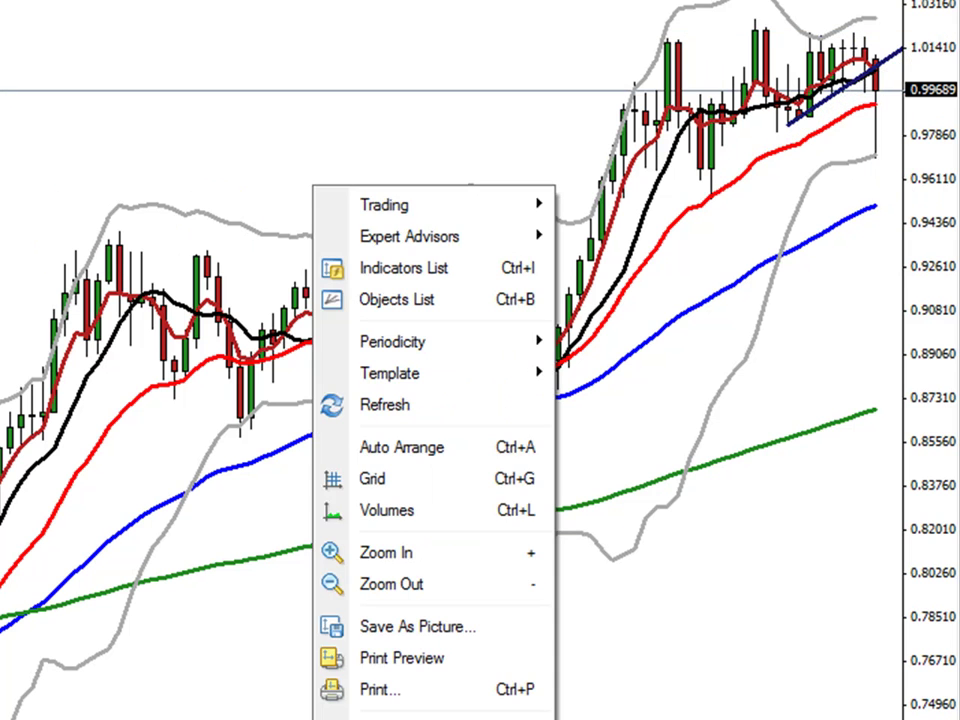
pyautogui.press('Escape')
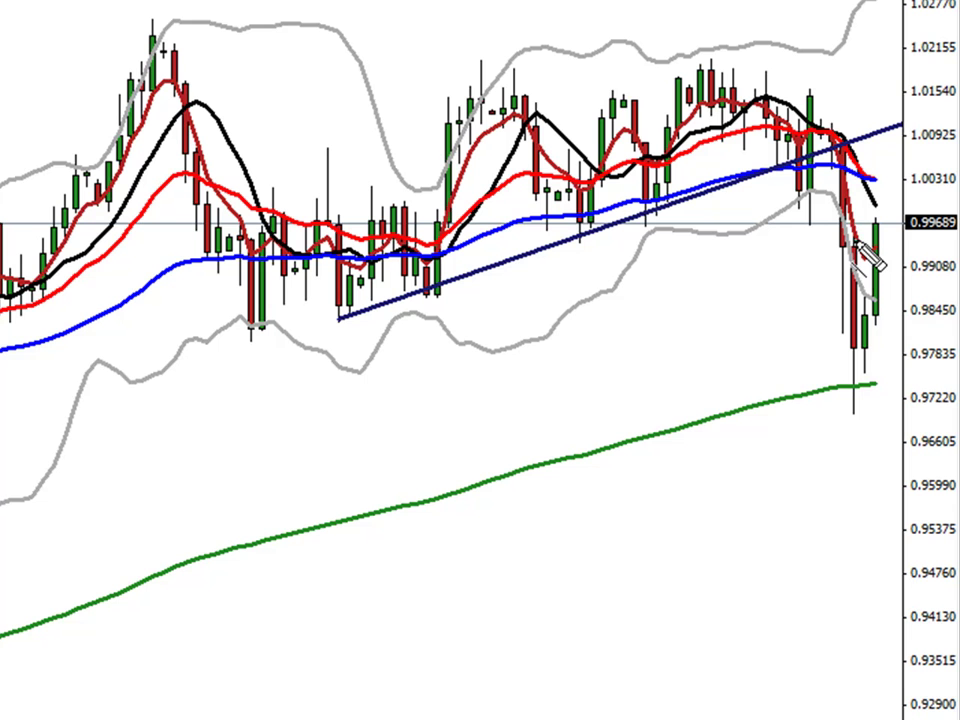
# Step: Highlight the resistance zone above the latest candle from about 0.997 to 1.004
pyautogui.rightClick(636, 656)
pyautogui.click(750, 713)
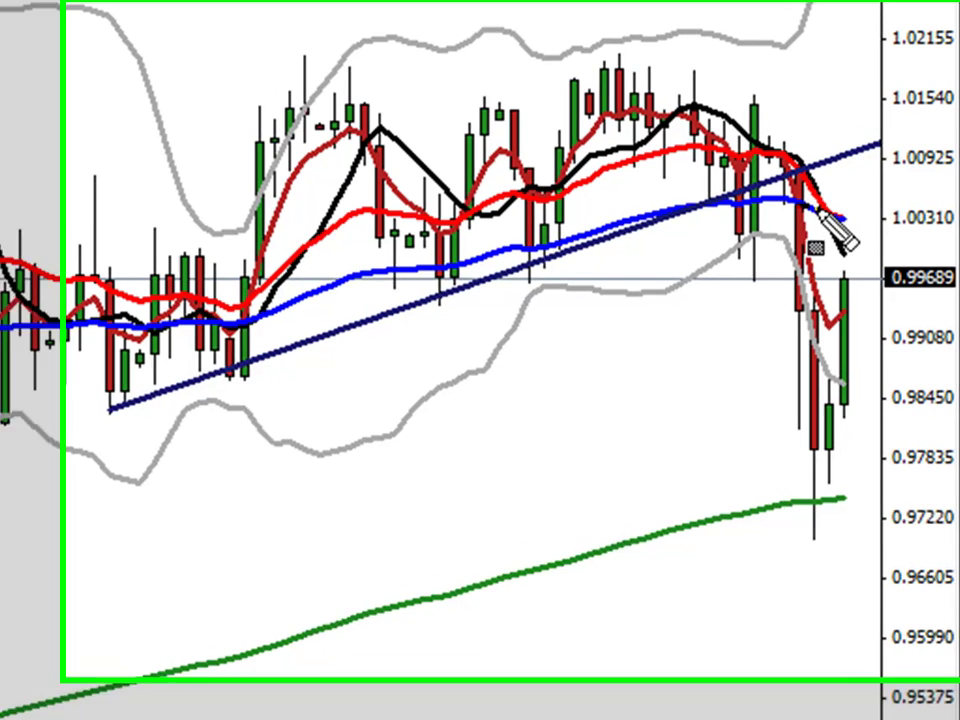
pyautogui.moveTo(837, 170); pyautogui.dragTo(920, 225)
pyautogui.moveTo(913, 297); pyautogui.dragTo(924, 307)
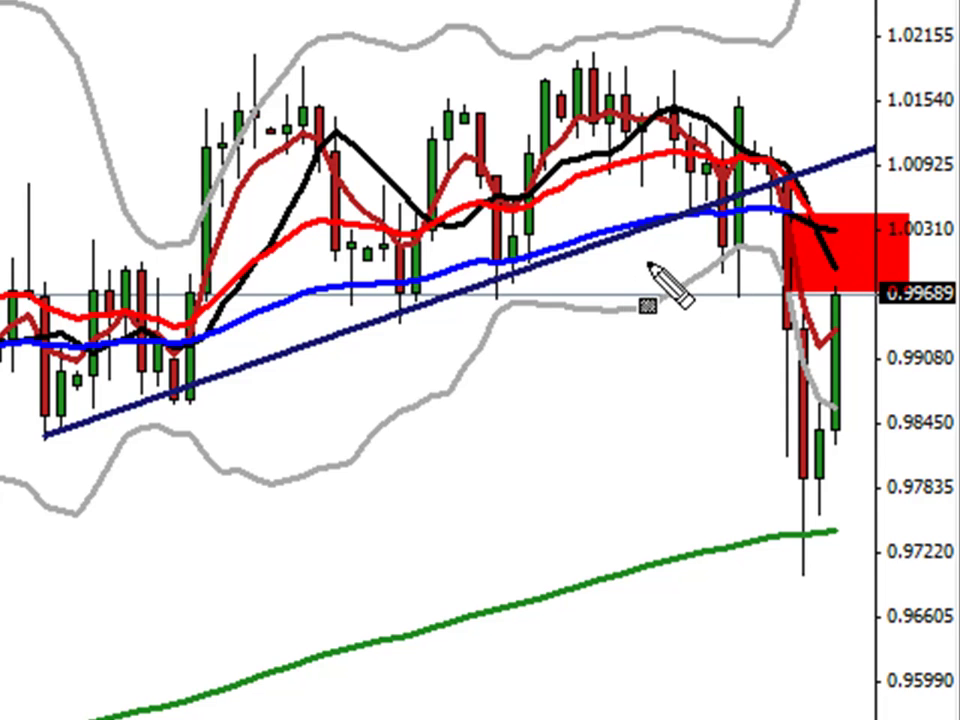
# Step: Highlight the earlier turning levels around 1.000 across the chart and a zone near 0.990 beside the latest candle
pyautogui.moveTo(652, 262); pyautogui.dragTo(778, 285)
pyautogui.moveTo(296, 253); pyautogui.dragTo(497, 272)
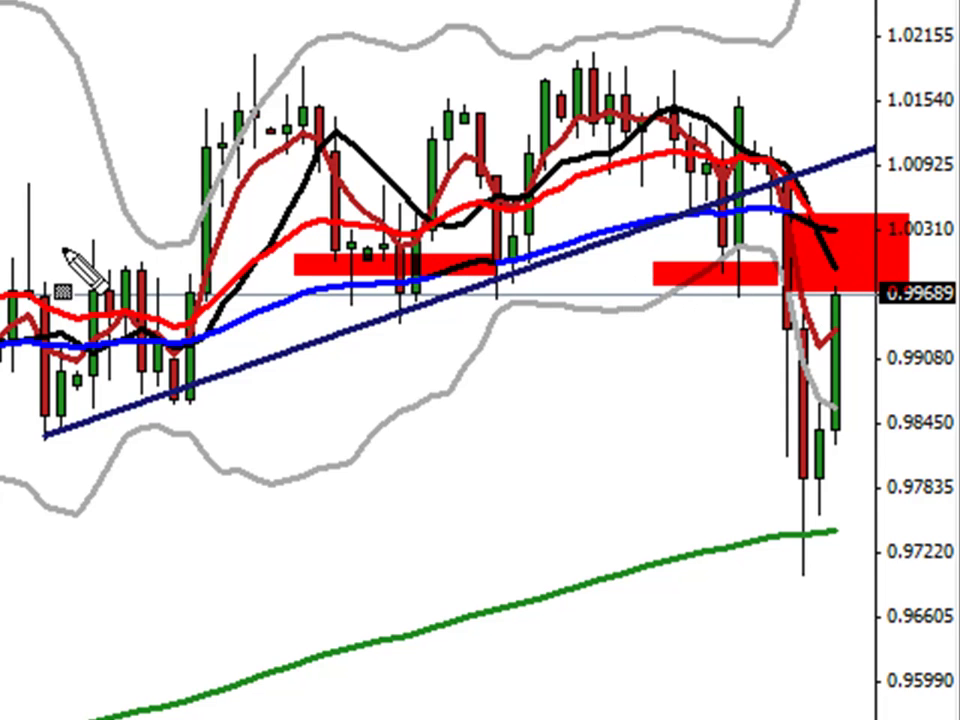
pyautogui.moveTo(12, 258); pyautogui.dragTo(220, 270)
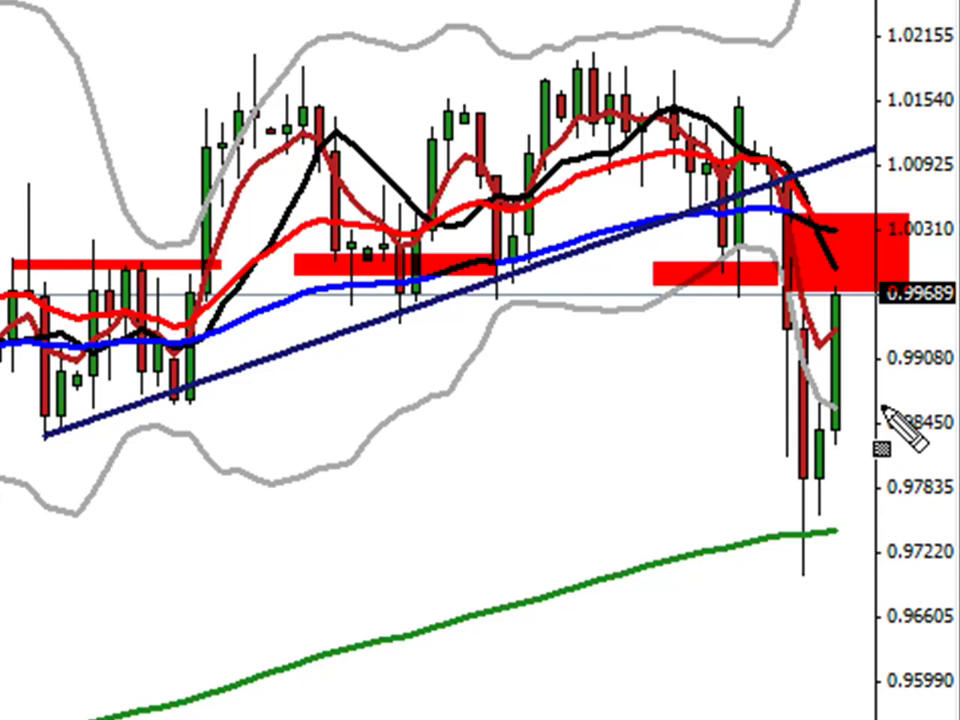
pyautogui.moveTo(858, 352)
pyautogui.mouseDown()
pyautogui.moveTo(932, 363)
pyautogui.moveTo(942, 374)
pyautogui.mouseUp()
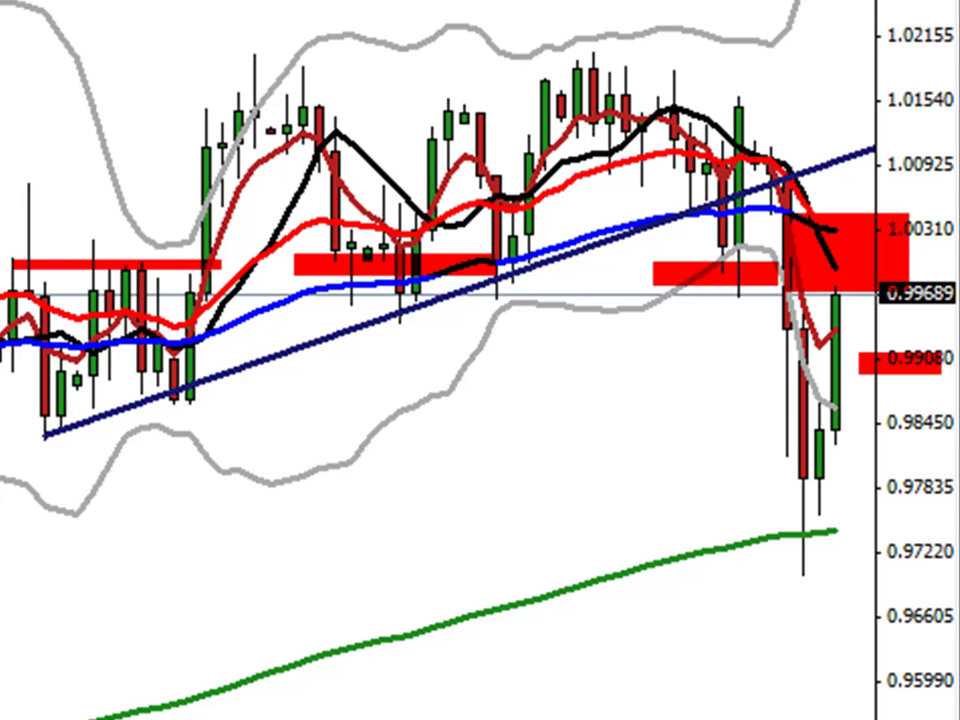
pyautogui.press('Escape')
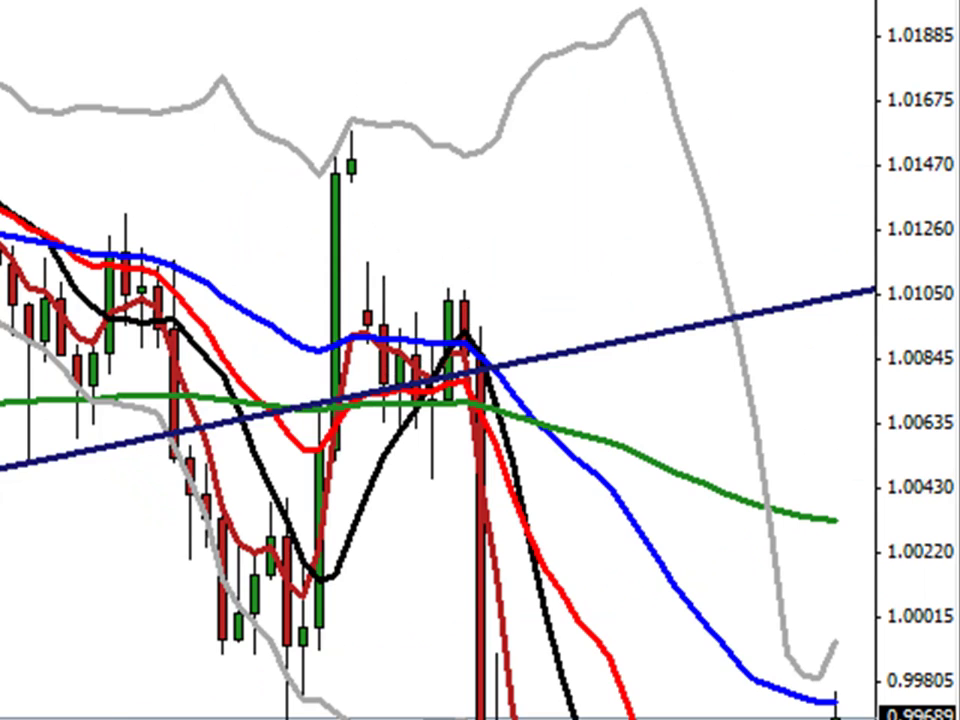
# Step: Highlight the zone from about 0.997 to 0.998 where the latest candle meets the blue moving average
pyautogui.rightClick(2, 404)
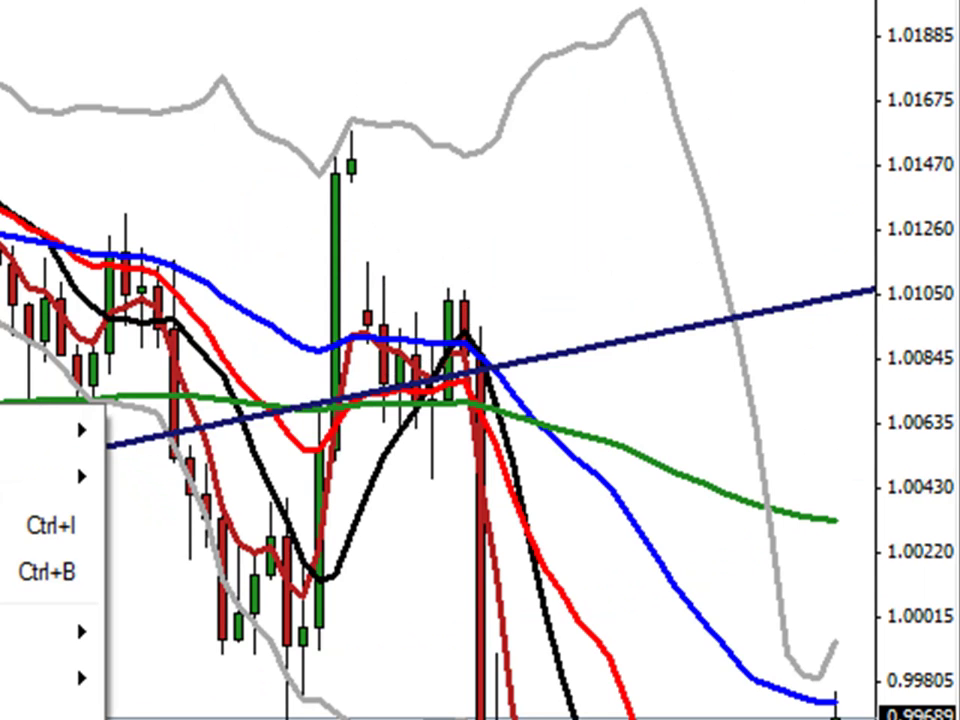
pyautogui.moveTo(200, 300); pyautogui.dragTo(813, 300)
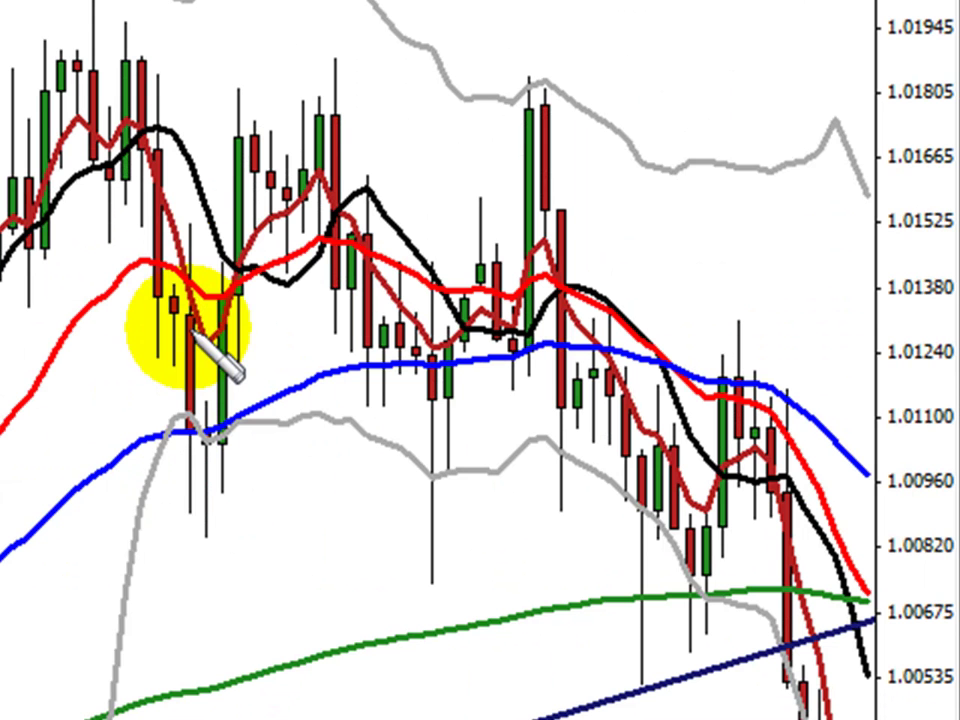
pyautogui.middleClick(178, 529)
pyautogui.scroll(-4, 180, 523)
pyautogui.scroll(-5, 179, 522)
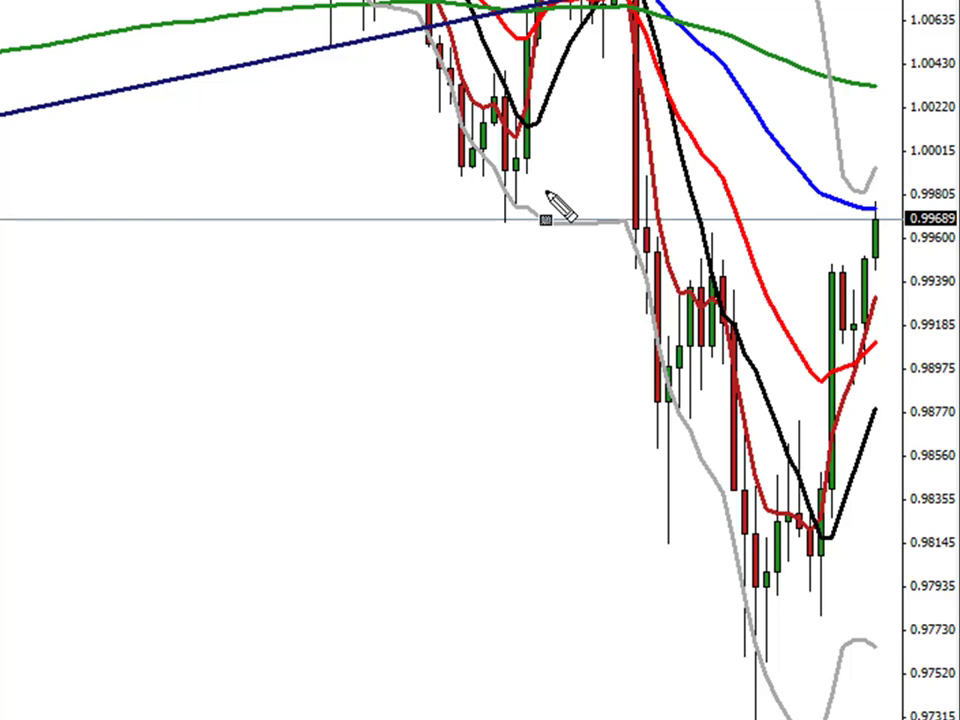
pyautogui.moveTo(832, 203)
pyautogui.mouseDown()
pyautogui.moveTo(916, 204)
pyautogui.moveTo(938, 221)
pyautogui.mouseUp()
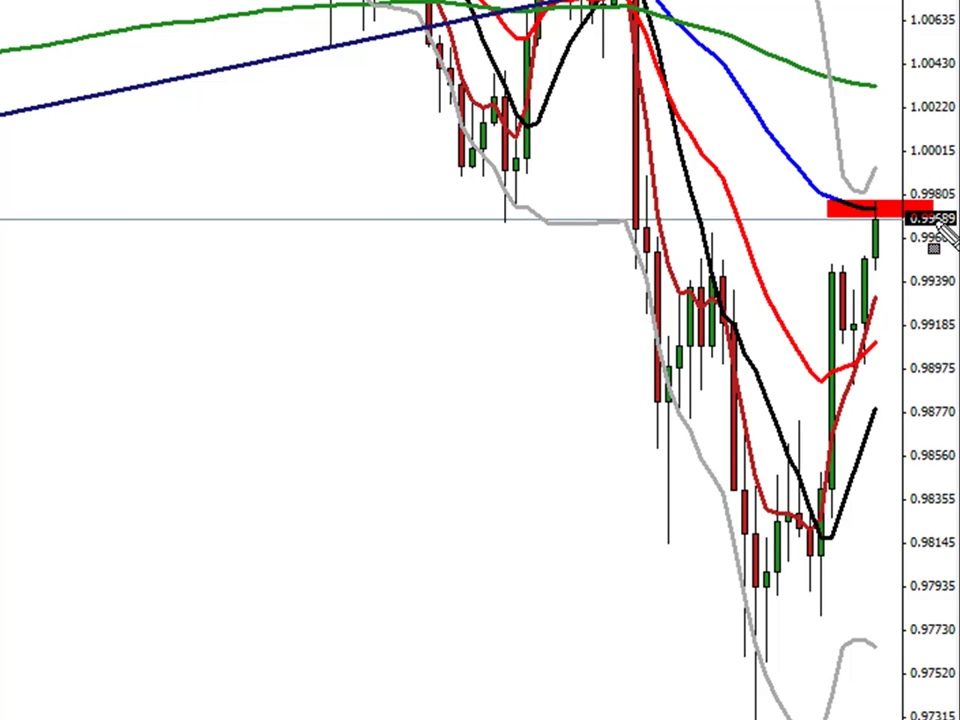
# Step: Draw a freehand projected path with the Pen from the latest candles into the red zone, back to about 0.993 and up to about 0.999
pyautogui.rightClick(316, 500)
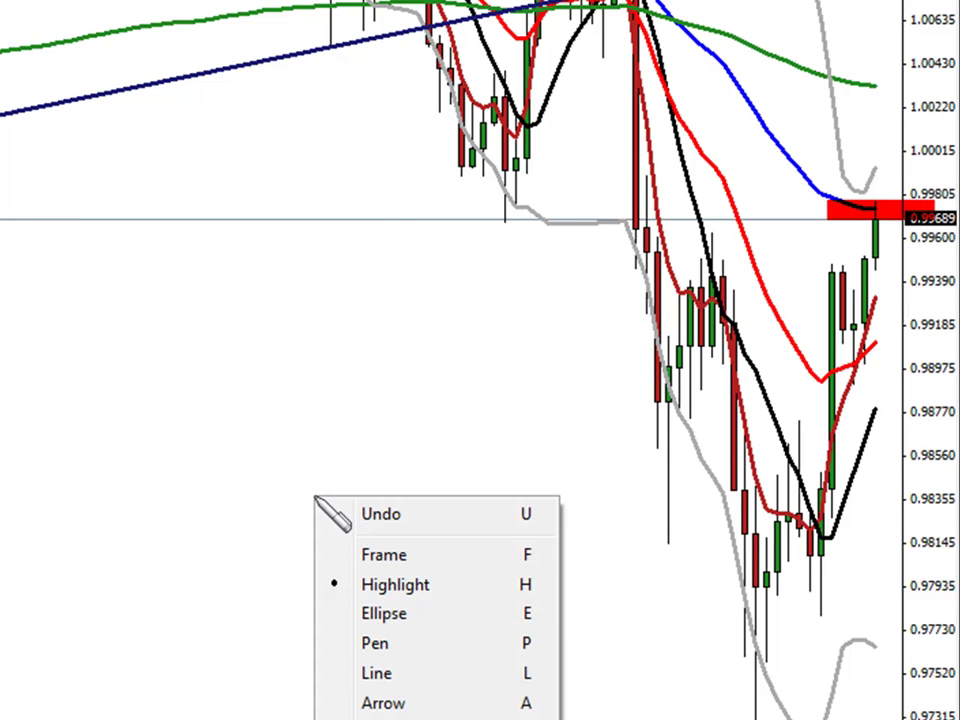
pyautogui.click(405, 643)
pyautogui.moveTo(848, 345)
pyautogui.mouseDown()
pyautogui.moveTo(882, 240)
pyautogui.moveTo(900, 253)
pyautogui.moveTo(902, 285)
pyautogui.mouseUp()
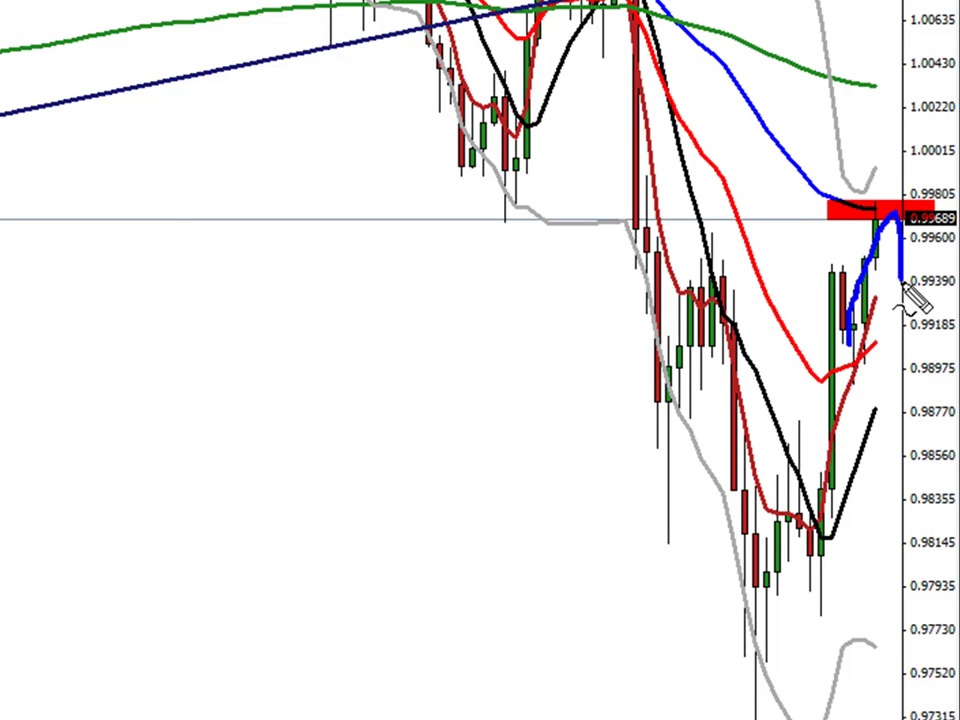
pyautogui.moveTo(903, 284)
pyautogui.mouseDown()
pyautogui.moveTo(907, 293)
pyautogui.moveTo(925, 197)
pyautogui.moveTo(912, 190)
pyautogui.moveTo(955, 177)
pyautogui.mouseUp()
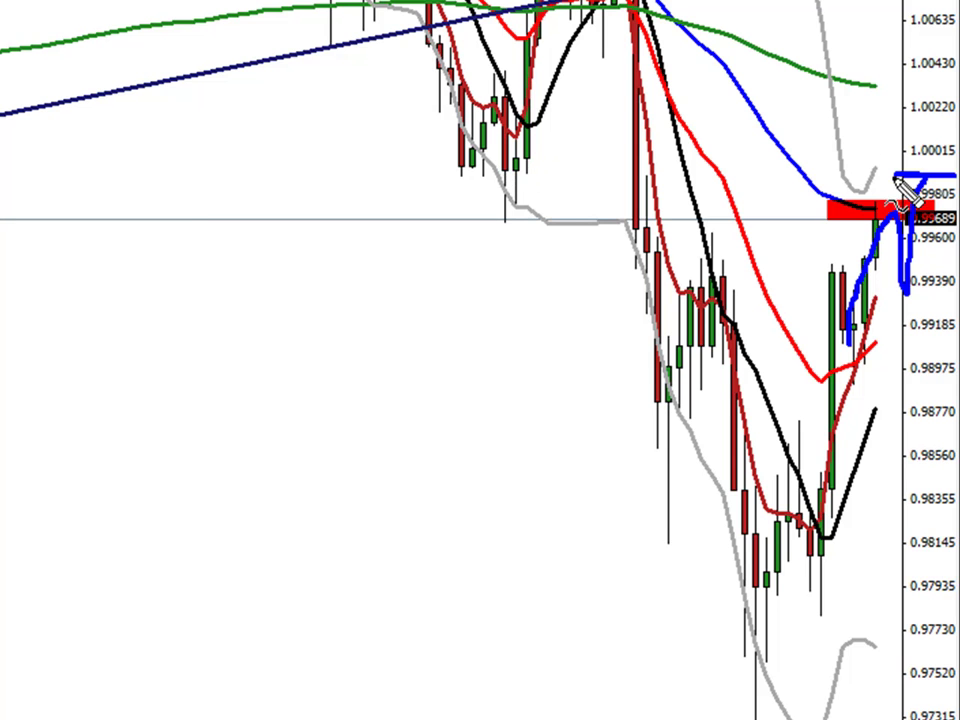
# Step: Circle the reversal zone around 1.000, draw the projected drop to a target line near 0.991, and clear the annotations
pyautogui.moveTo(932, 149); pyautogui.dragTo(875, 166)
pyautogui.moveTo(922, 195)
pyautogui.mouseDown()
pyautogui.moveTo(900, 165)
pyautogui.moveTo(935, 175)
pyautogui.moveTo(930, 352)
pyautogui.moveTo(902, 351)
pyautogui.mouseUp()
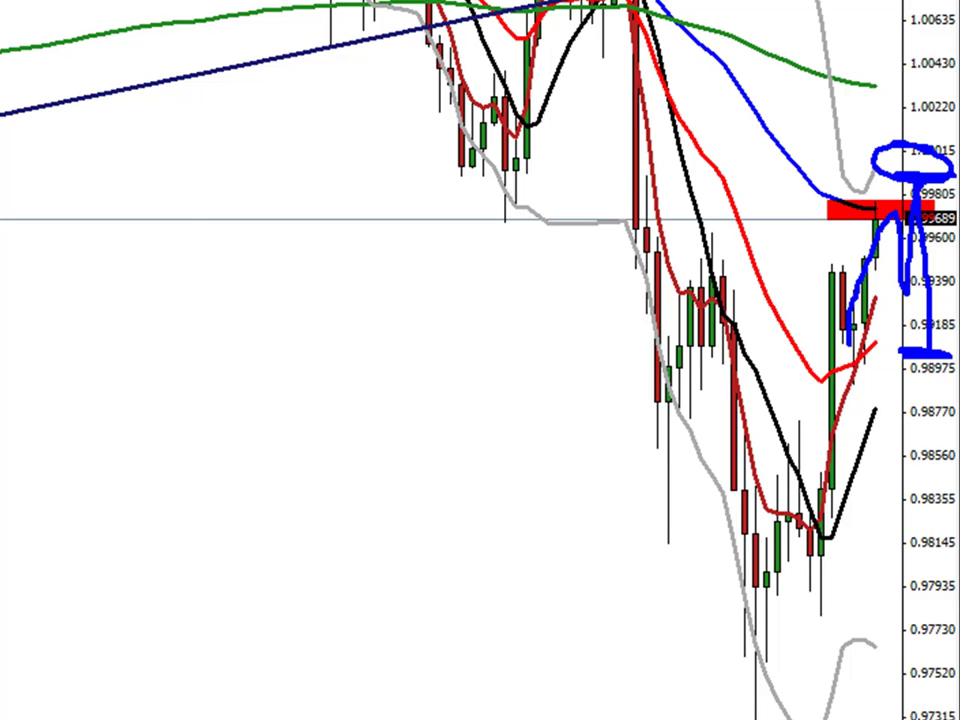
pyautogui.press('Escape')
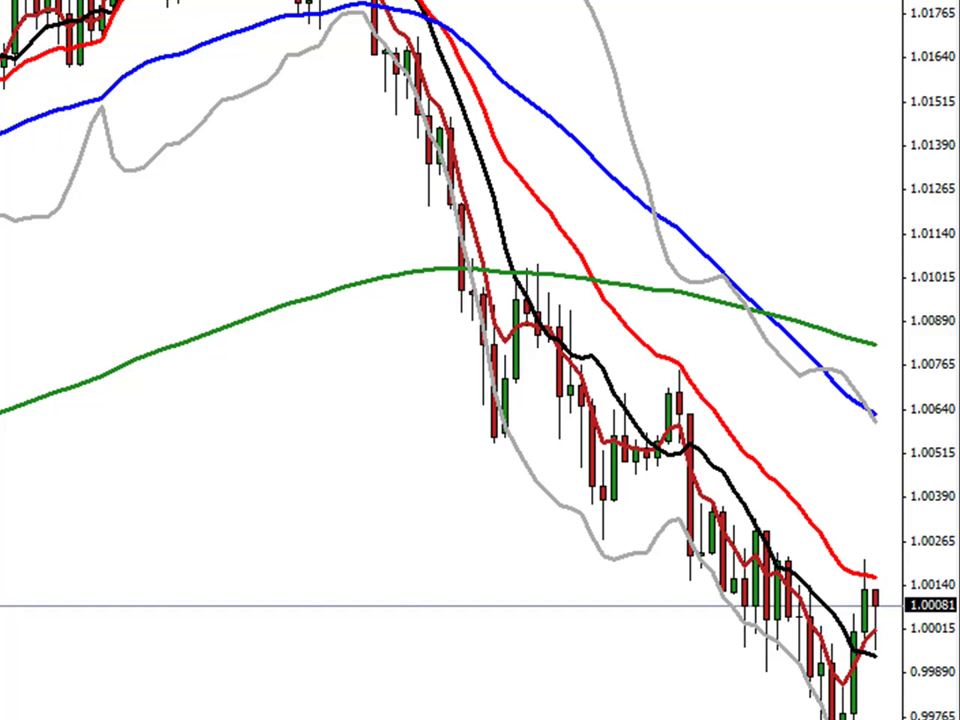
# Step: On the next chart's latest candles, draw a projected rise to about 0.999 and fall to about 0.991, with a rising trendline and a level near 0.994
pyautogui.press('End')
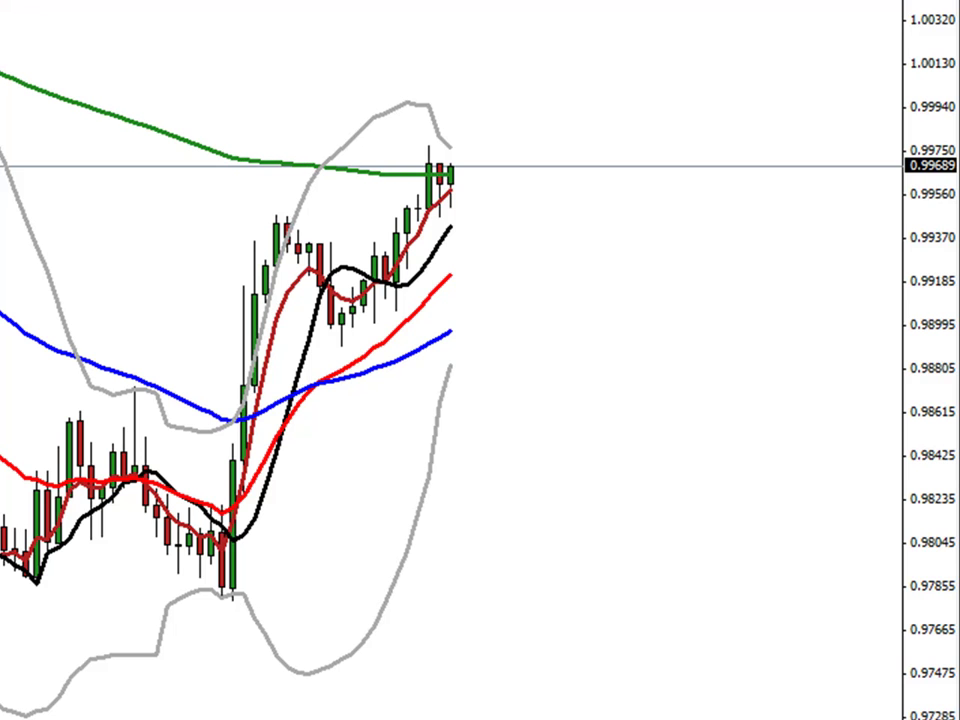
pyautogui.moveTo(430, 207)
pyautogui.mouseDown()
pyautogui.moveTo(461, 156)
pyautogui.moveTo(465, 205)
pyautogui.moveTo(480, 158)
pyautogui.moveTo(509, 121)
pyautogui.moveTo(491, 124)
pyautogui.moveTo(549, 279)
pyautogui.mouseUp()
pyautogui.moveTo(414, 306)
pyautogui.mouseDown()
pyautogui.moveTo(408, 311)
pyautogui.moveTo(527, 238)
pyautogui.mouseUp()
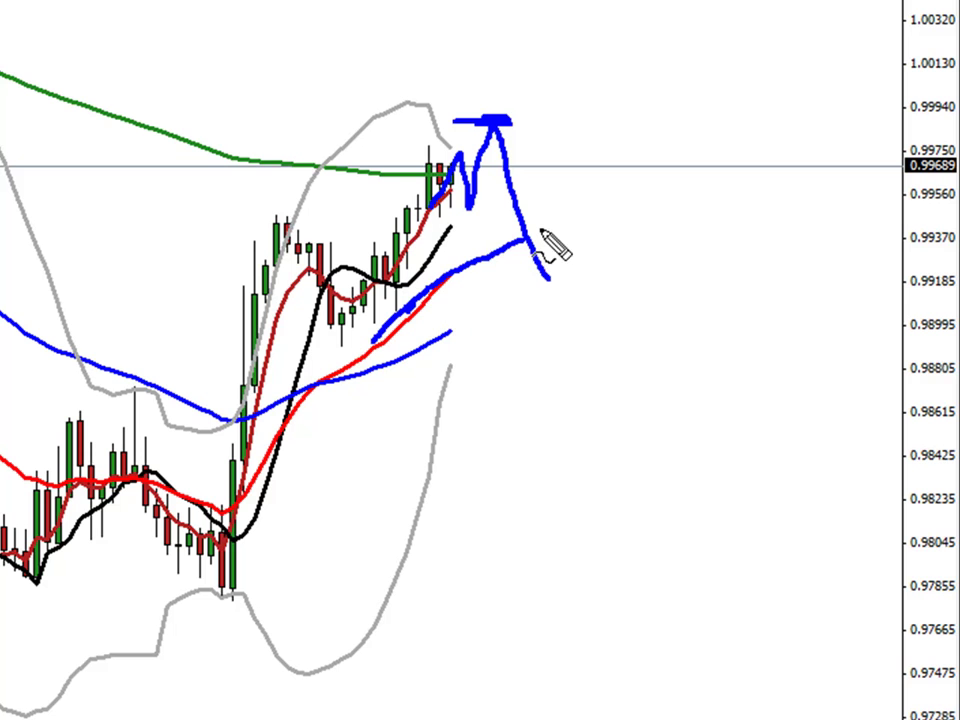
pyautogui.moveTo(248, 222)
pyautogui.mouseDown()
pyautogui.moveTo(565, 228)
pyautogui.moveTo(549, 206)
pyautogui.moveTo(570, 300)
pyautogui.moveTo(600, 302)
pyautogui.moveTo(578, 305)
pyautogui.mouseUp()
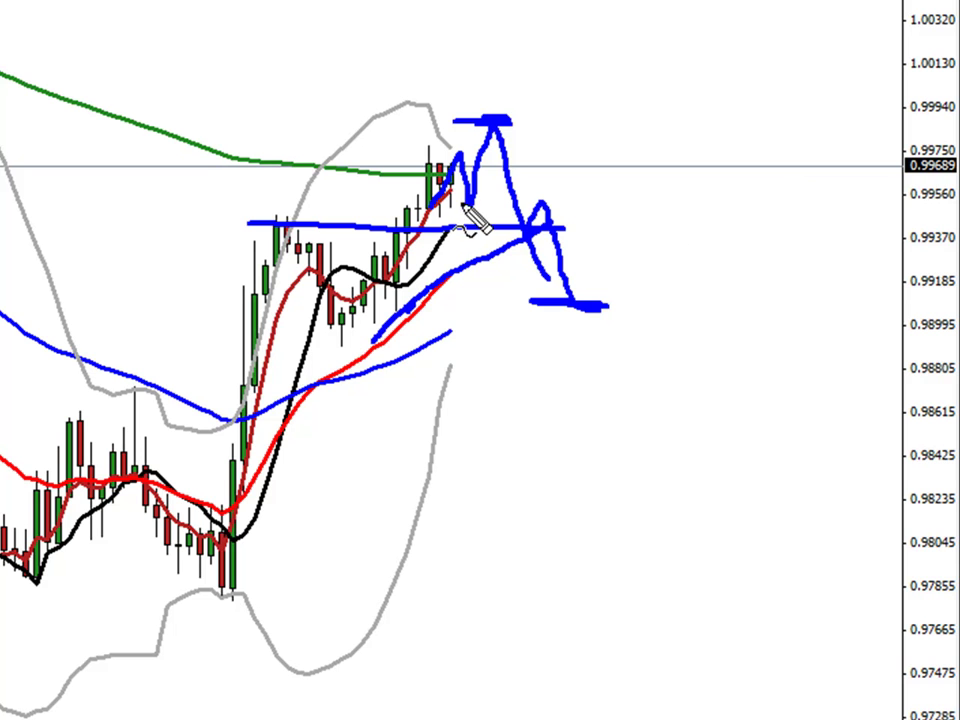
# Step: Mark the projected pullback low near 0.995, circle the projected peak around 0.999, and clear the annotations
pyautogui.moveTo(450, 205); pyautogui.dragTo(479, 206)
pyautogui.moveTo(472, 127); pyautogui.dragTo(503, 128)
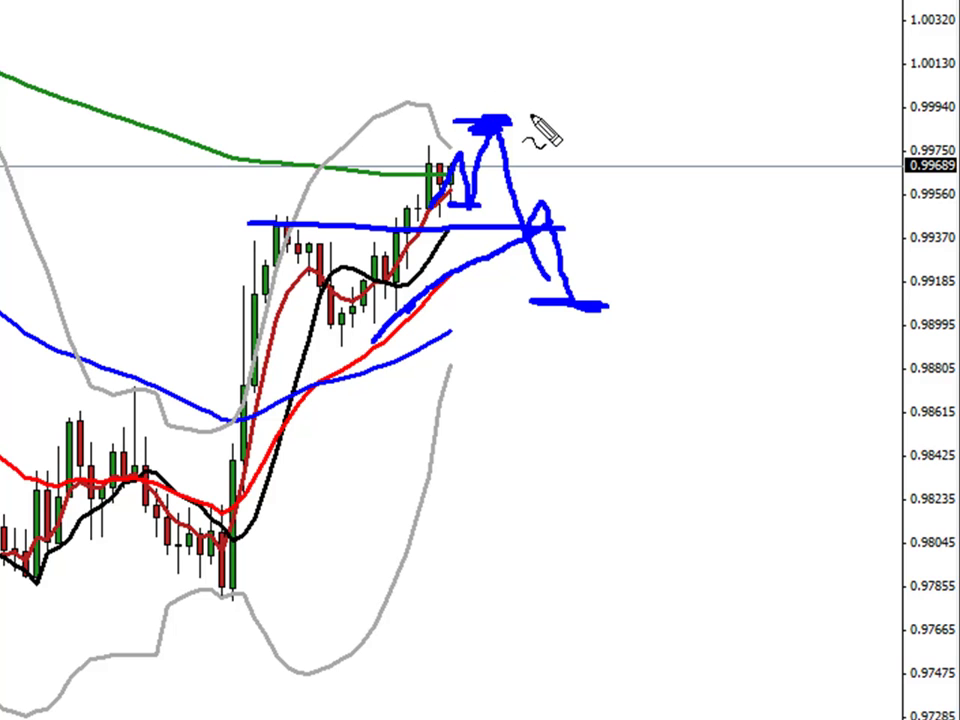
pyautogui.moveTo(514, 112)
pyautogui.mouseDown()
pyautogui.moveTo(525, 120)
pyautogui.moveTo(486, 101)
pyautogui.moveTo(460, 115)
pyautogui.mouseUp()
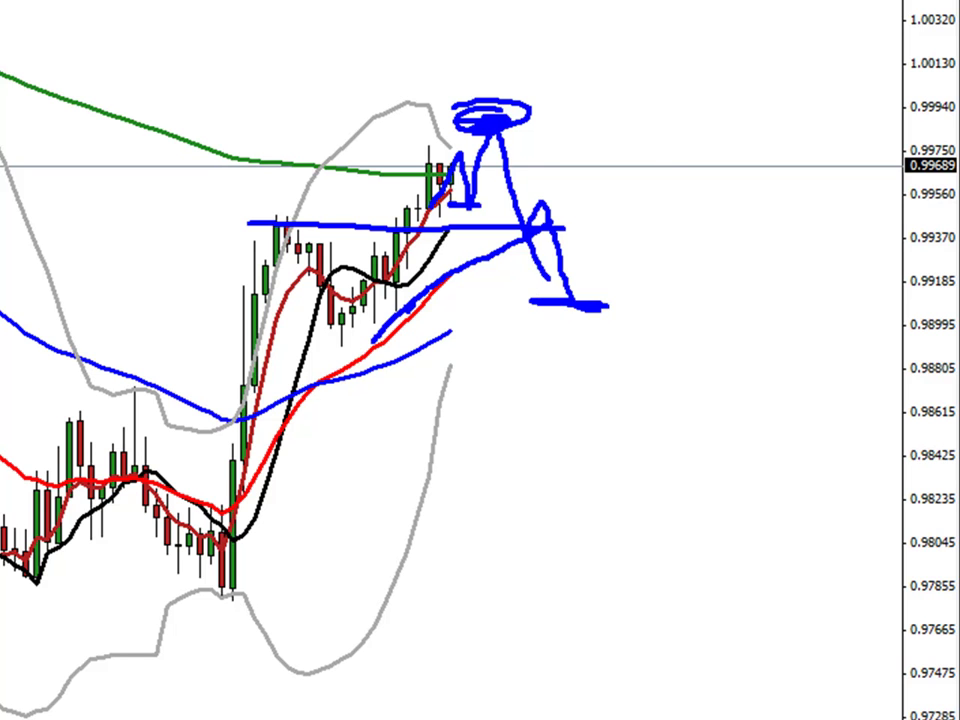
pyautogui.press('Escape')
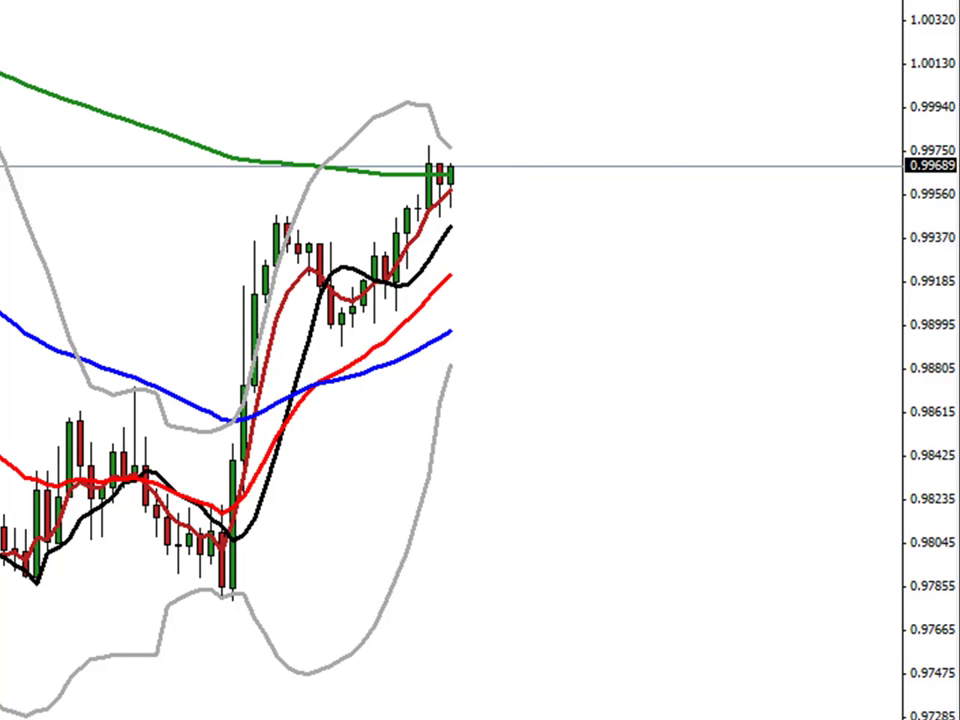